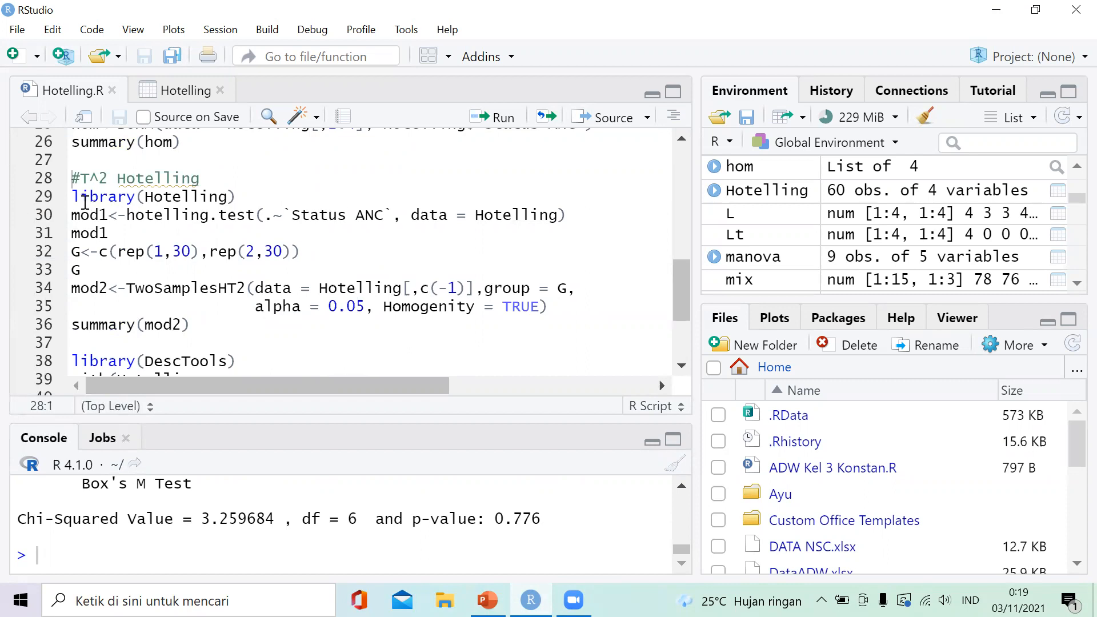
- Run the script lines that load the Hotelling package, then compute and print mod1 using hotelling.test by Status ANC
left_click(499, 116)
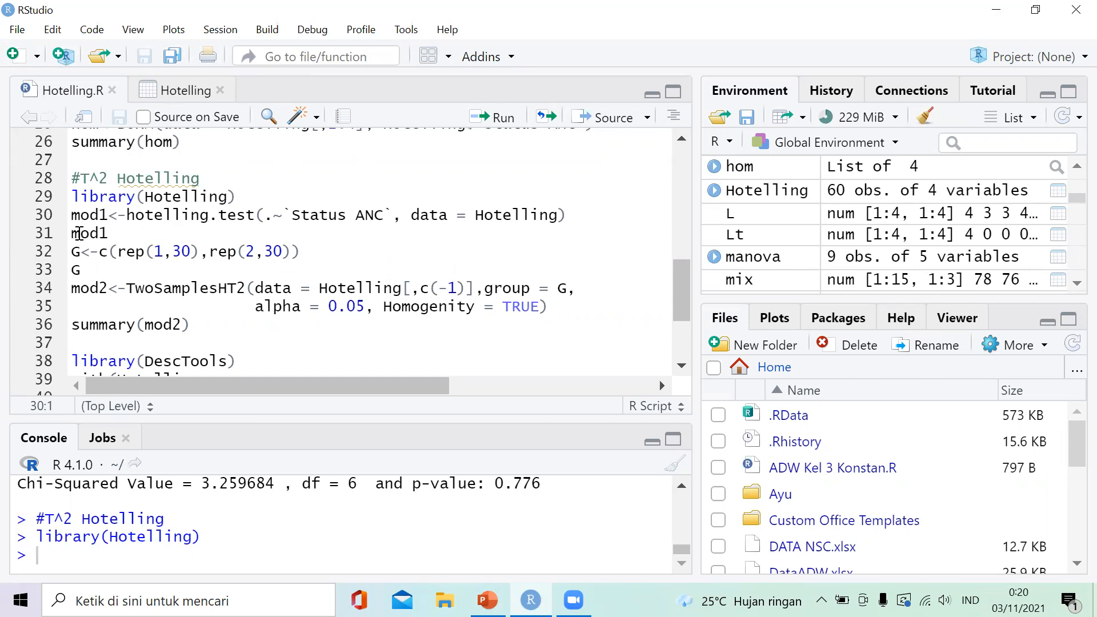
left_click(486, 125)
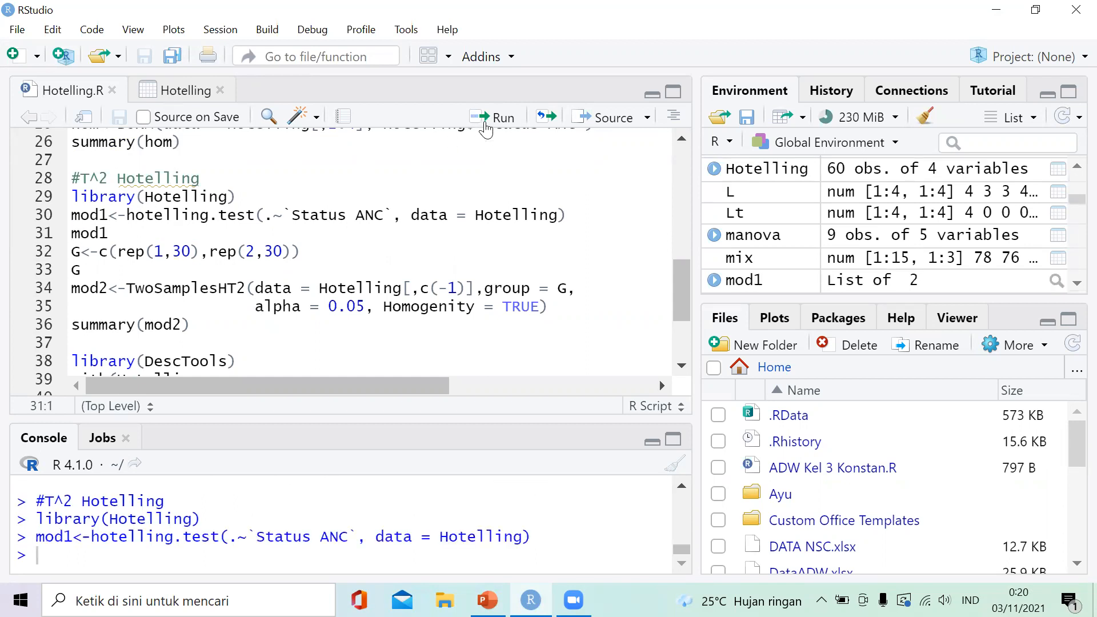
left_click(485, 124)
left_click_drag(285, 417, 285, 311)
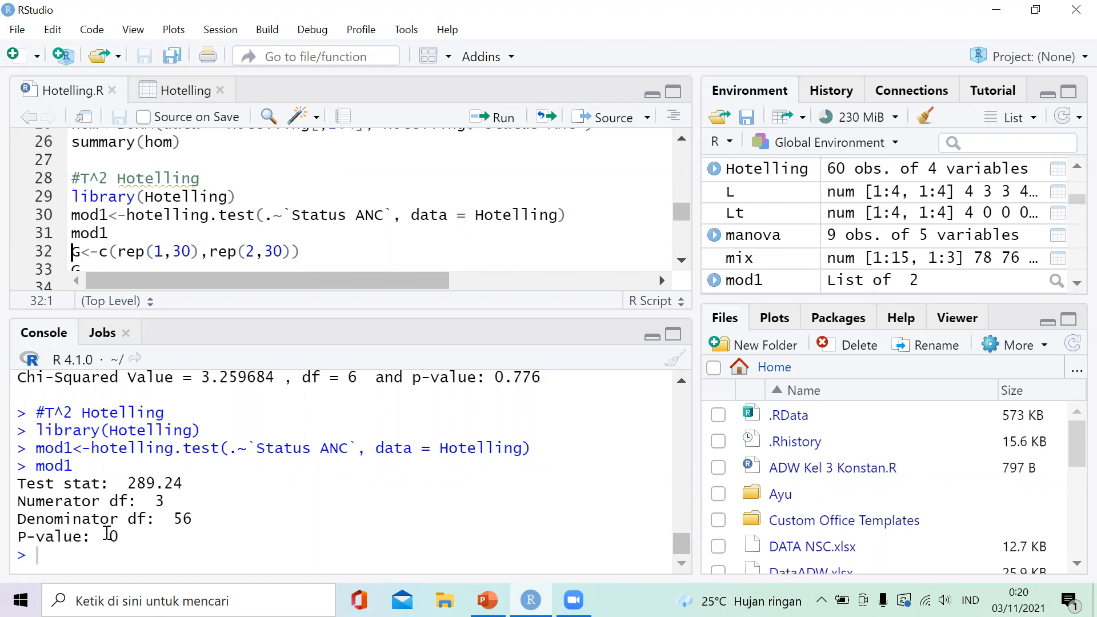
left_click_drag(172, 320, 156, 378)
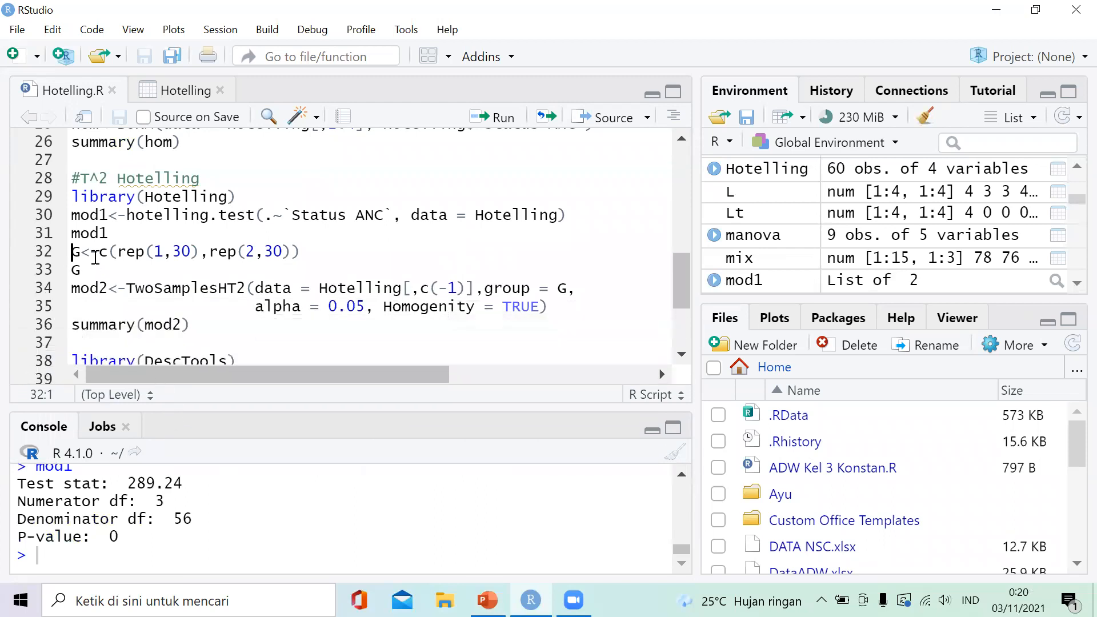
- Insert a blank line above the G definition and run the lines that create and print the grouping vector G<-c(rep(1,30),rep(2,30))
key("Return")
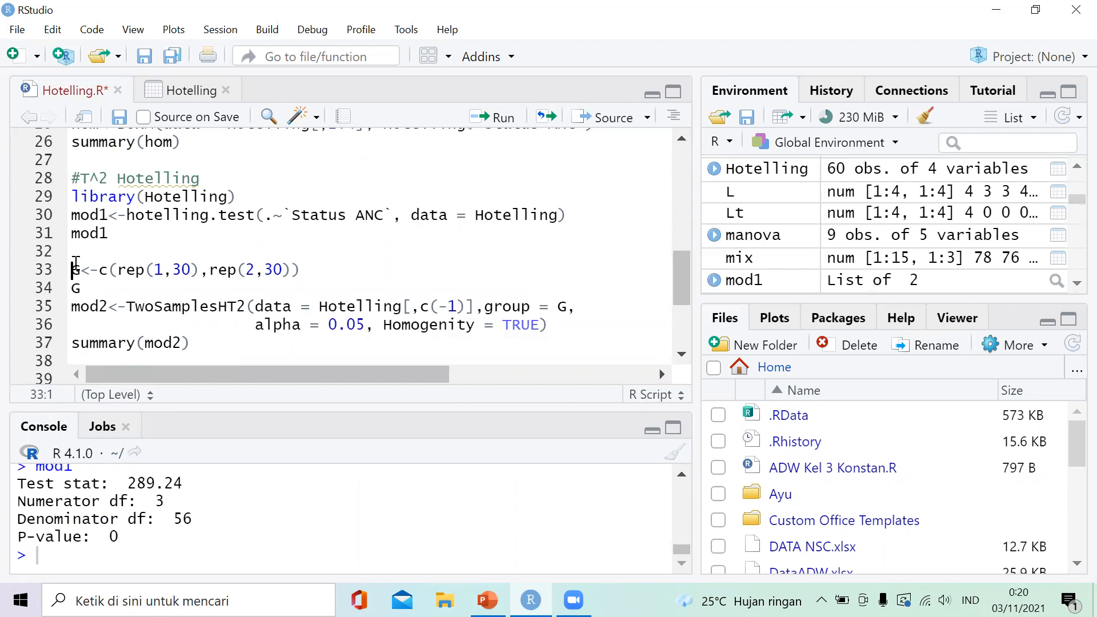
scroll(76, 264, "down", 2)
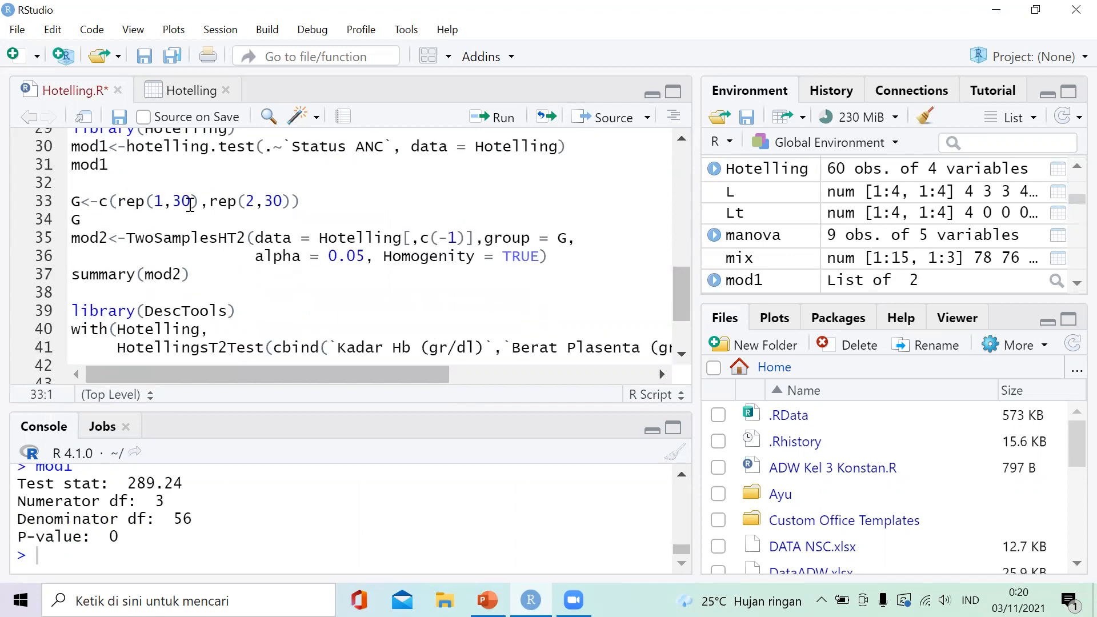
double_click(159, 201)
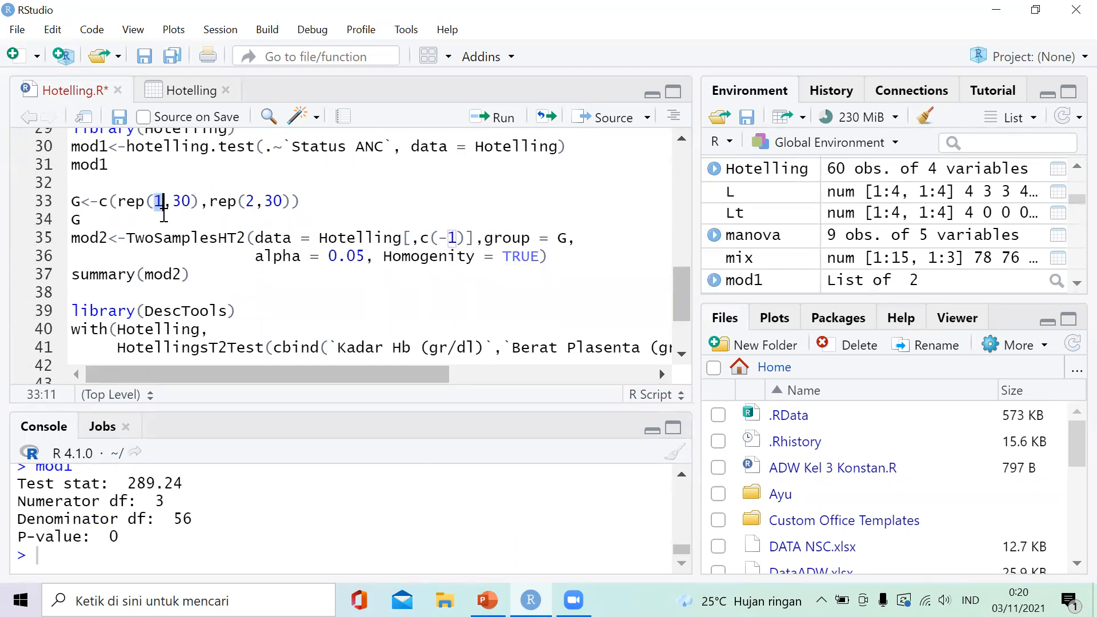
left_click(164, 214)
left_click_drag(172, 203, 255, 201)
left_click(189, 220)
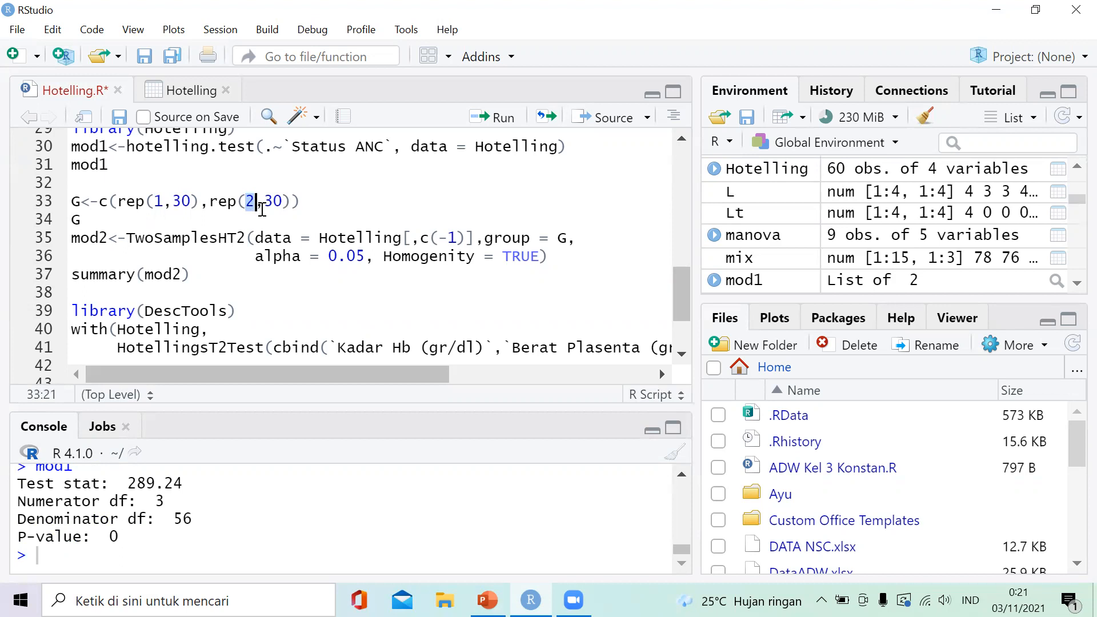
left_click(304, 203)
left_click(486, 120)
left_click(485, 120)
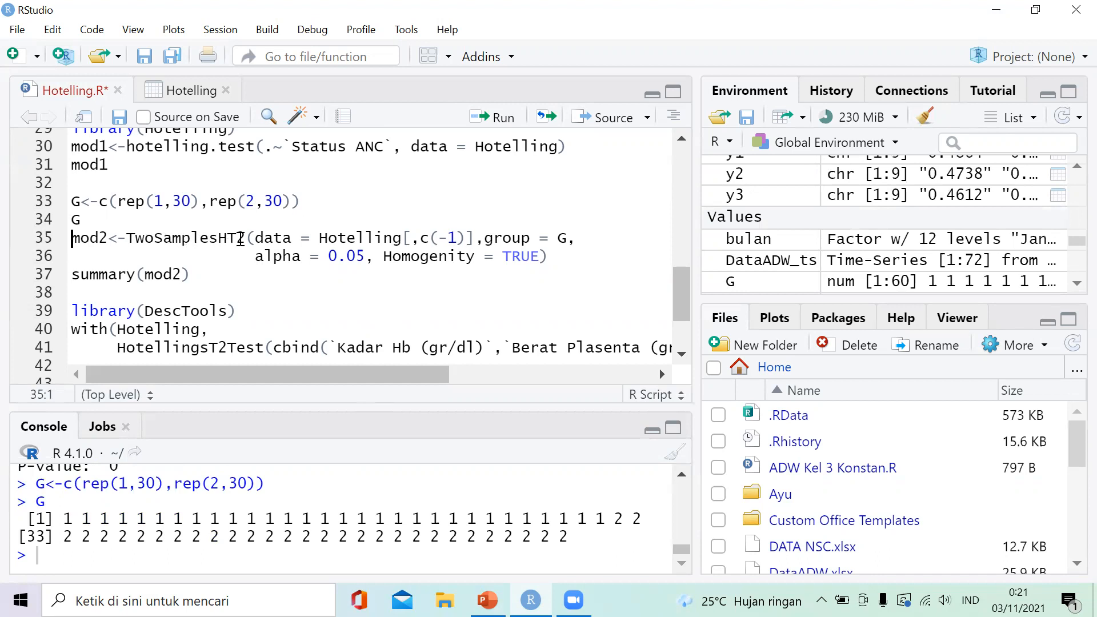
- Run TwoSamplesHT2 into mod2 with group = G, alpha = 0.05 and Homogenity = TRUE, and output summary(mod2) in an enlarged console
mouse_move(241, 239)
left_click(483, 120)
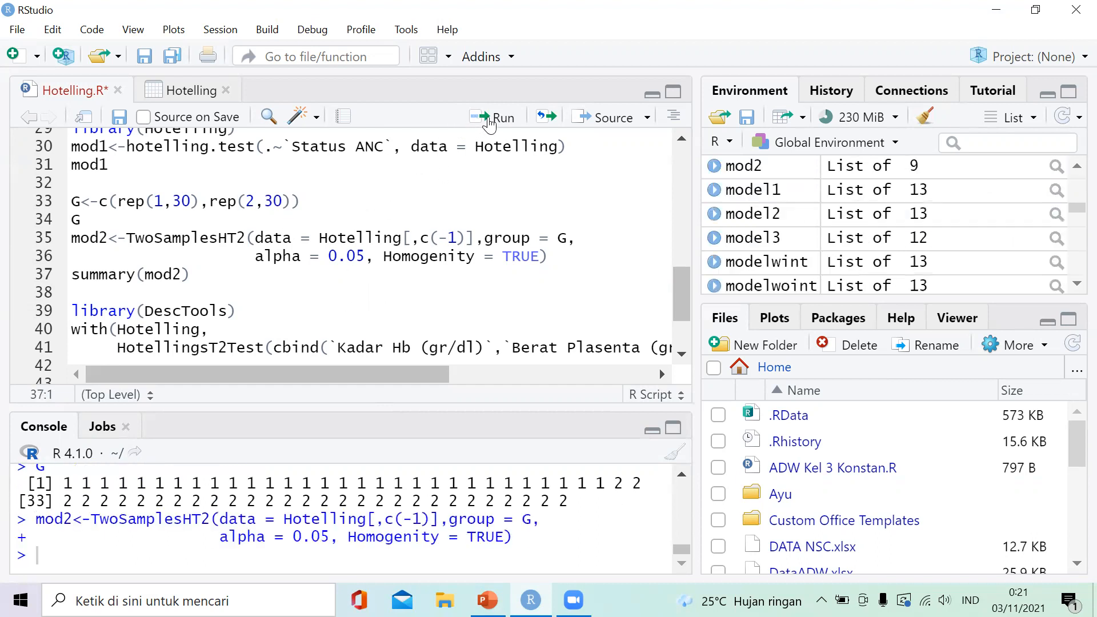
left_click(497, 117)
left_click_drag(274, 409, 249, 153)
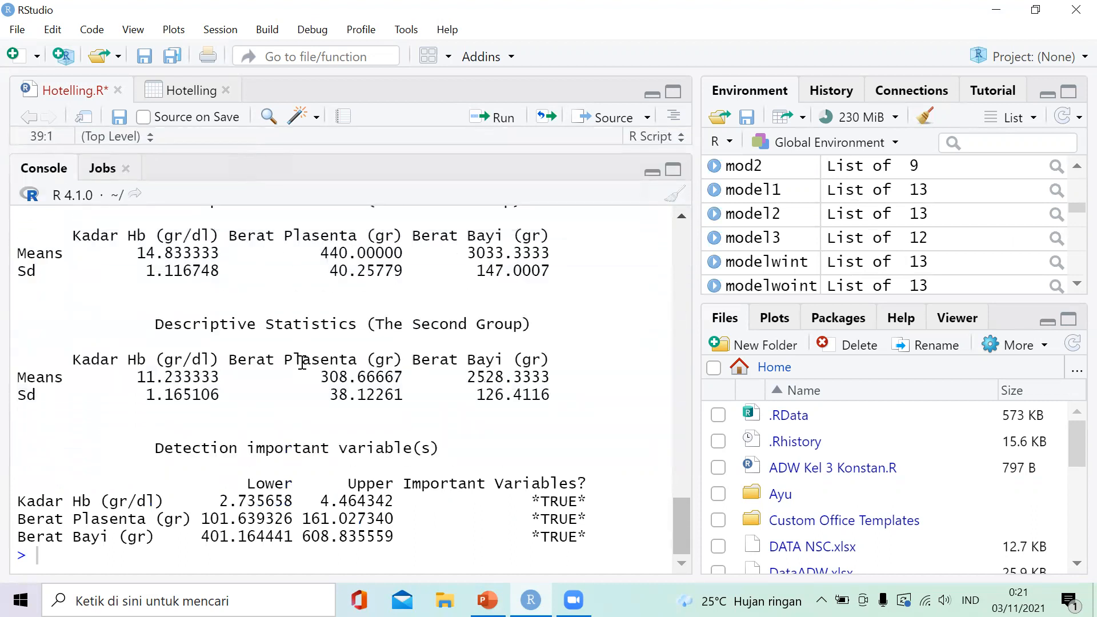
- Examine the summary(mod2) output: the T square test results, both groups' descriptive statistics and the important-variable detection
scroll(302, 361, "up", 2)
scroll(302, 363, "up", 1)
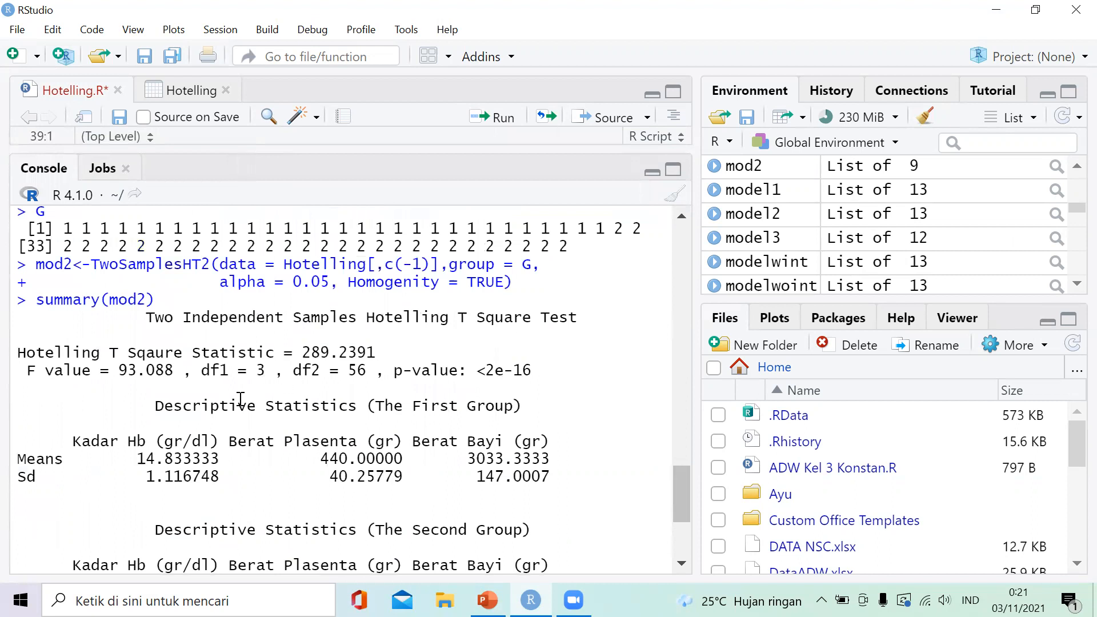
left_click_drag(22, 301, 552, 375)
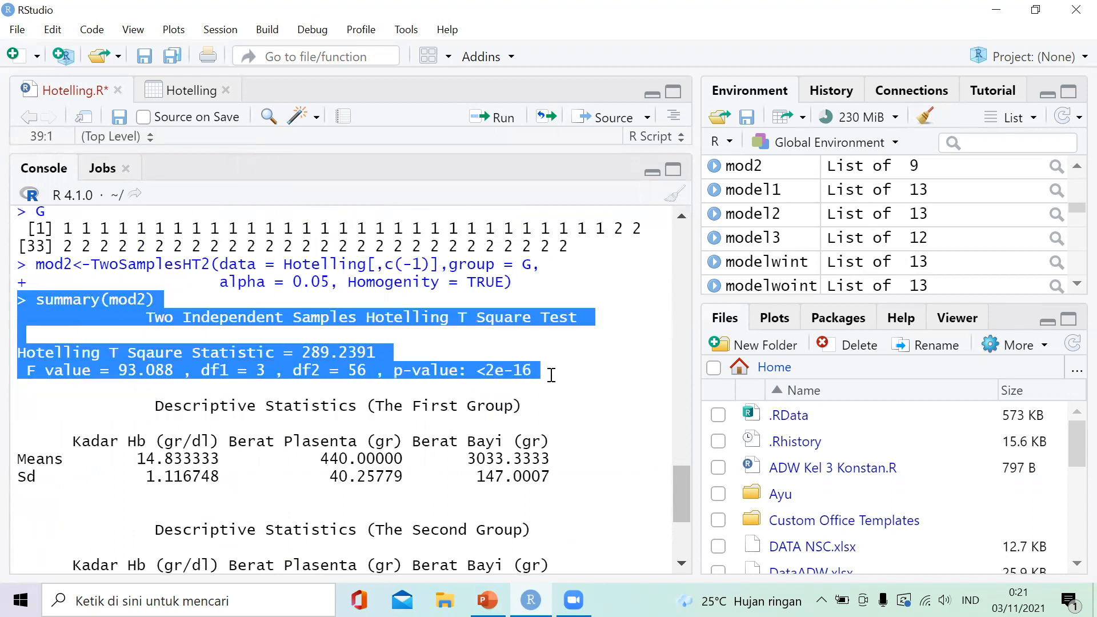
left_click(553, 379)
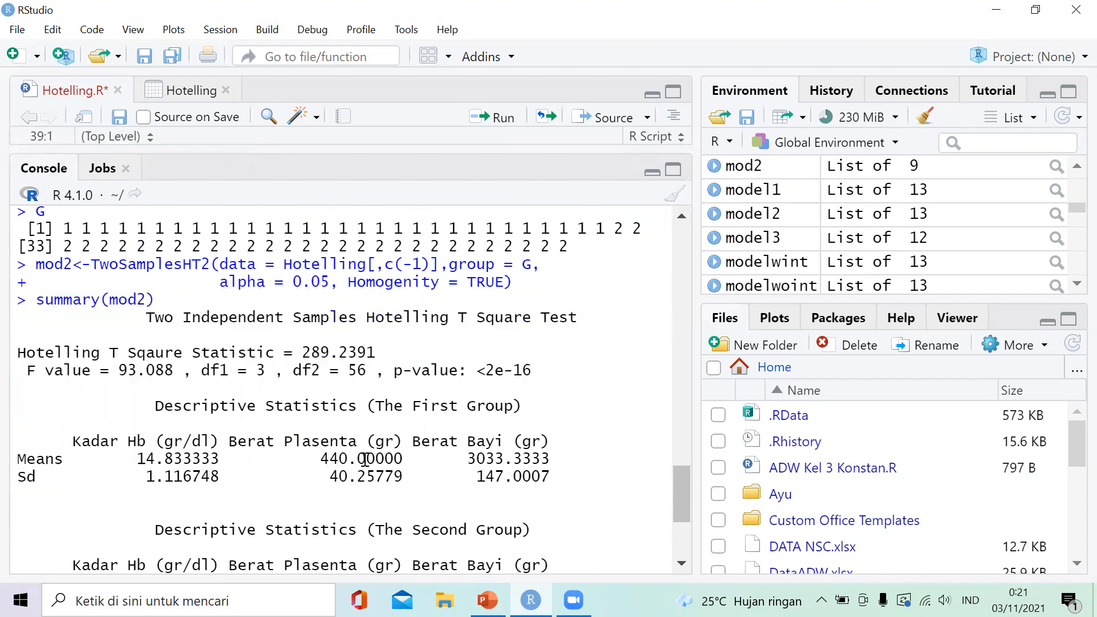
scroll(151, 423, "down", 2)
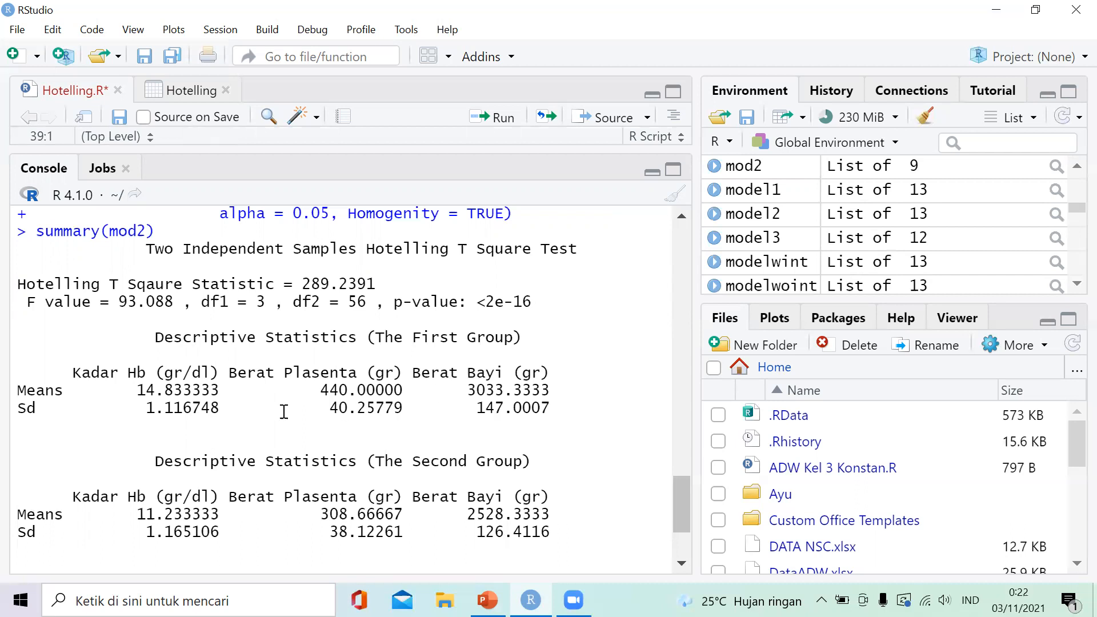
scroll(260, 404, "down", 2)
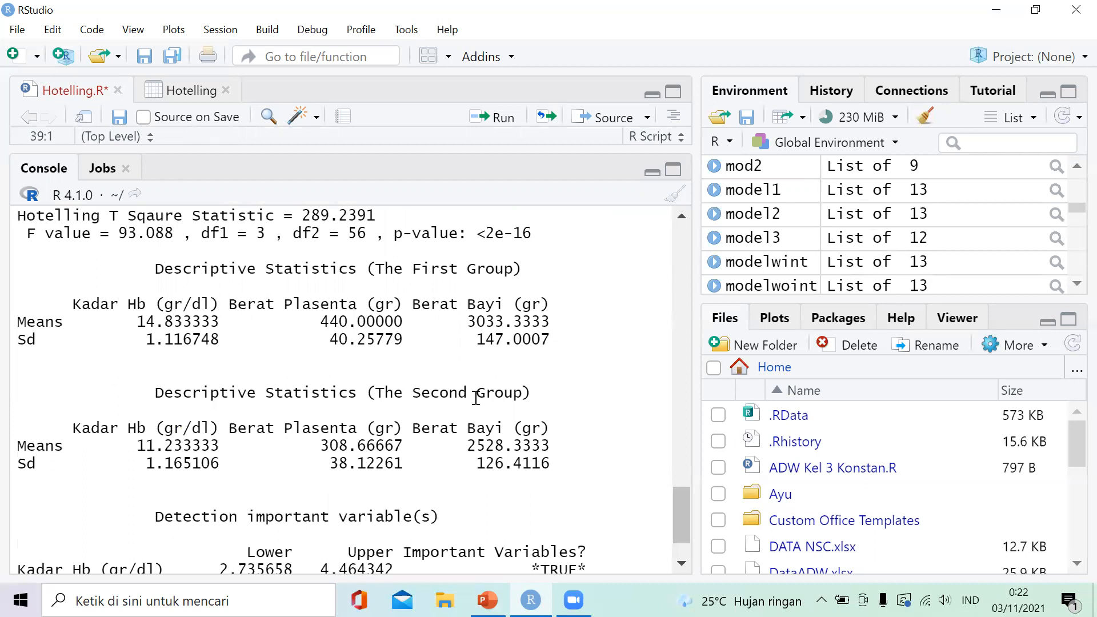
scroll(483, 395, "down", 2)
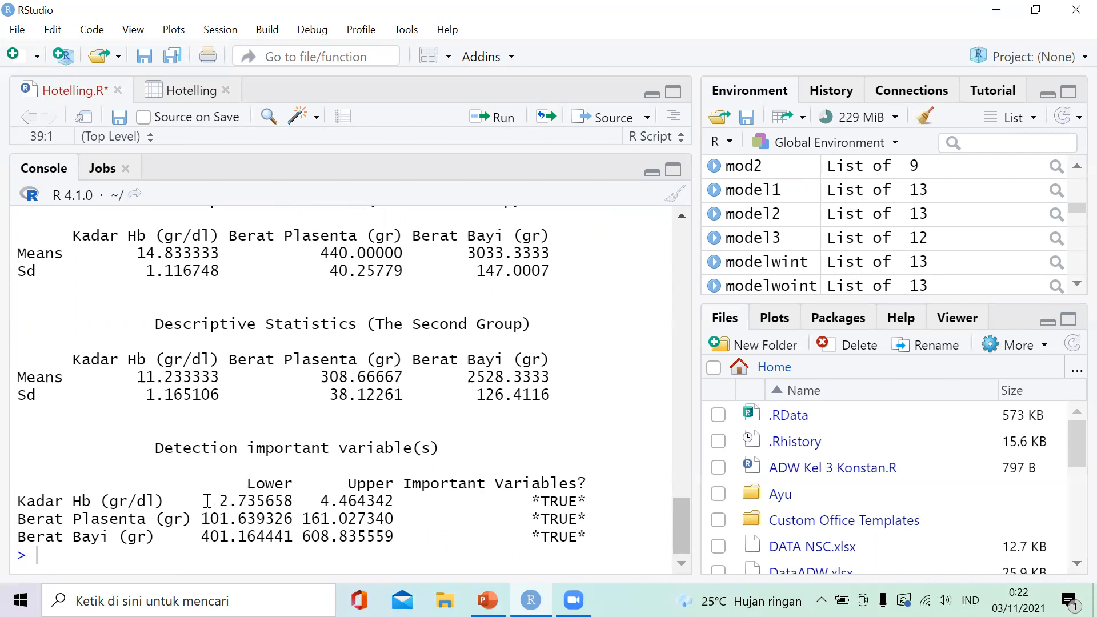
left_click_drag(209, 505, 280, 542)
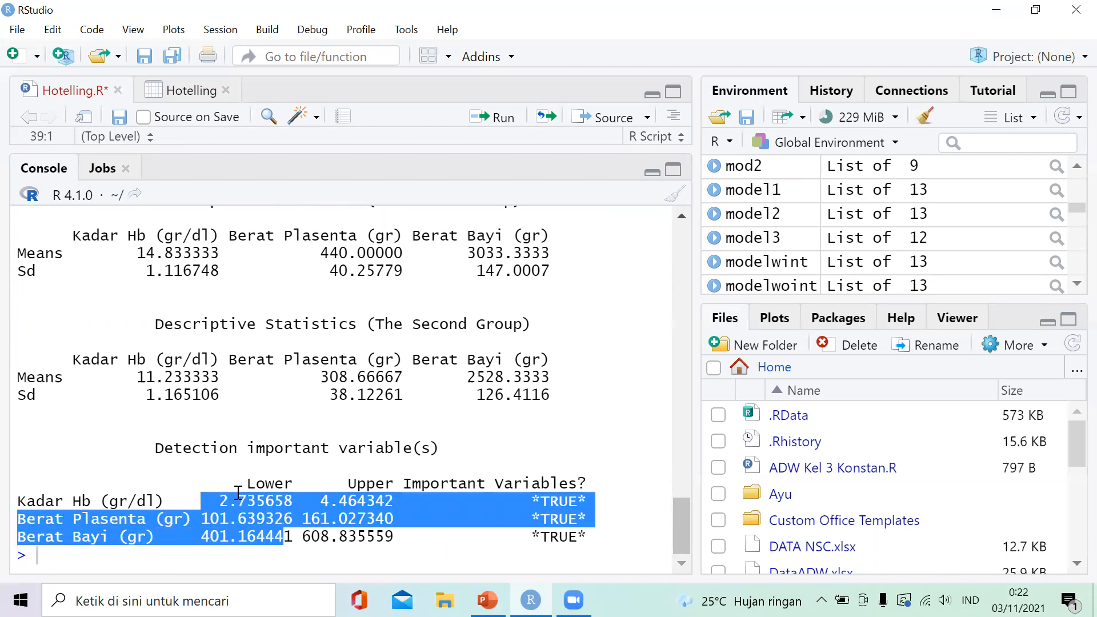
left_click(278, 519)
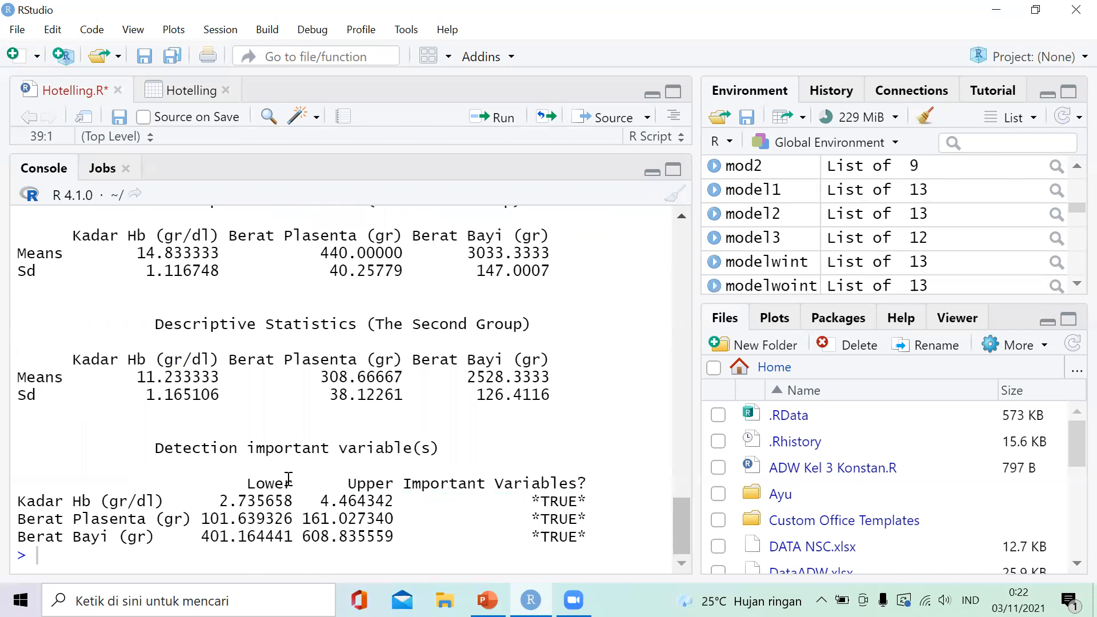
scroll(288, 479, "up", 5)
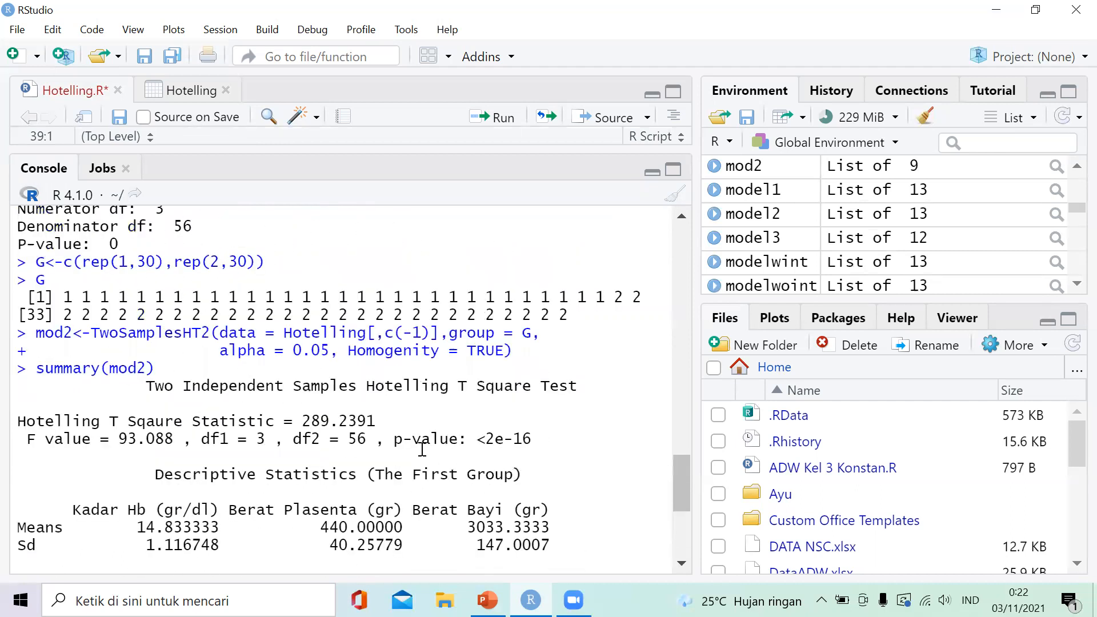
left_click_drag(26, 374, 531, 449)
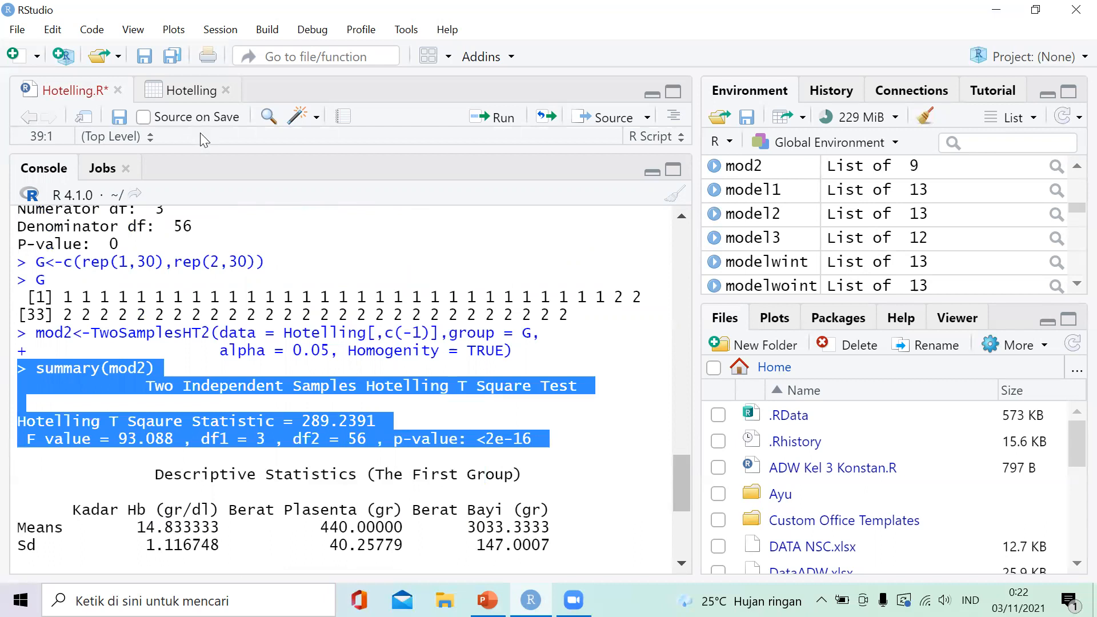
- Enlarge the script editor, load DescTools and run HotellingsT2Test on Kadar Hb, Berat Plasenta and Berat Bayi by Status ANC
left_click_drag(215, 174, 210, 483)
scroll(169, 331, "up", 1)
scroll(148, 319, "down", 2)
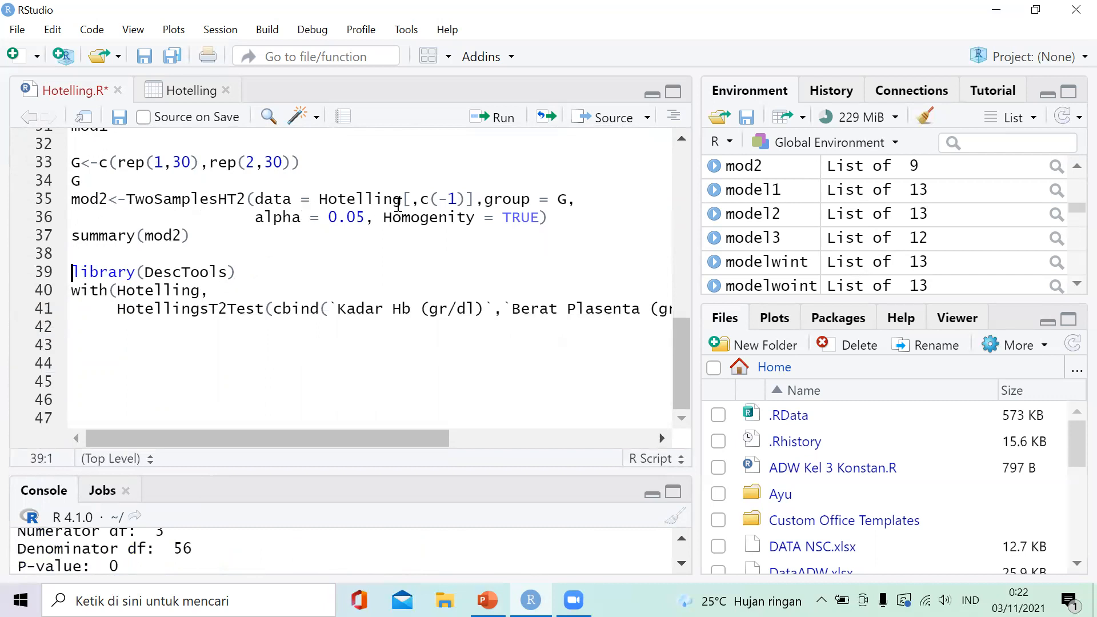
left_click(504, 118)
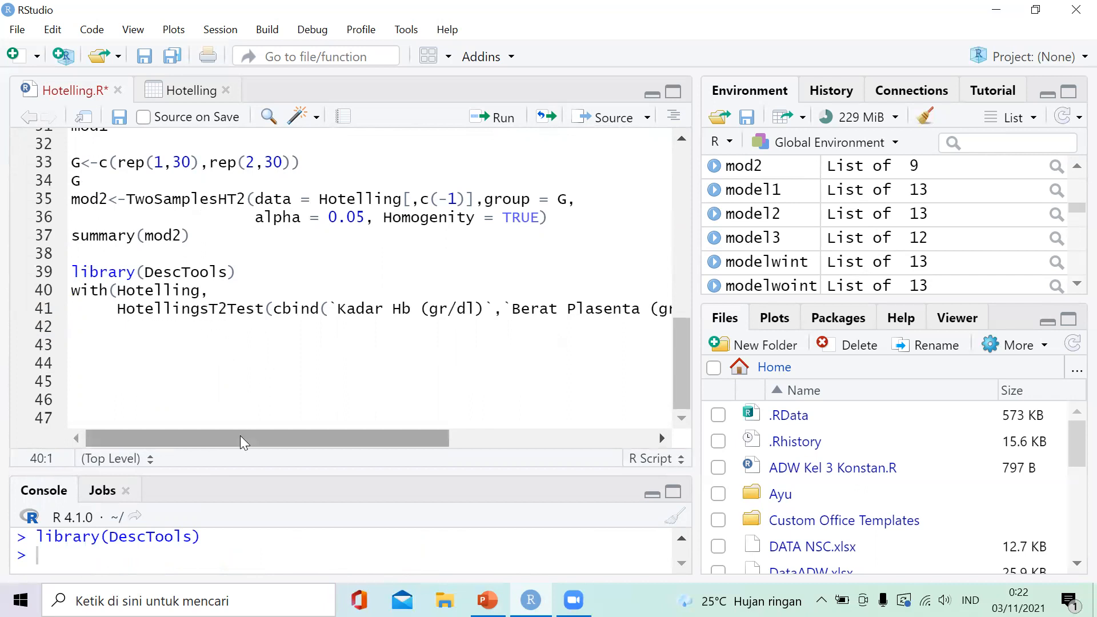
left_click_drag(251, 436, 326, 420)
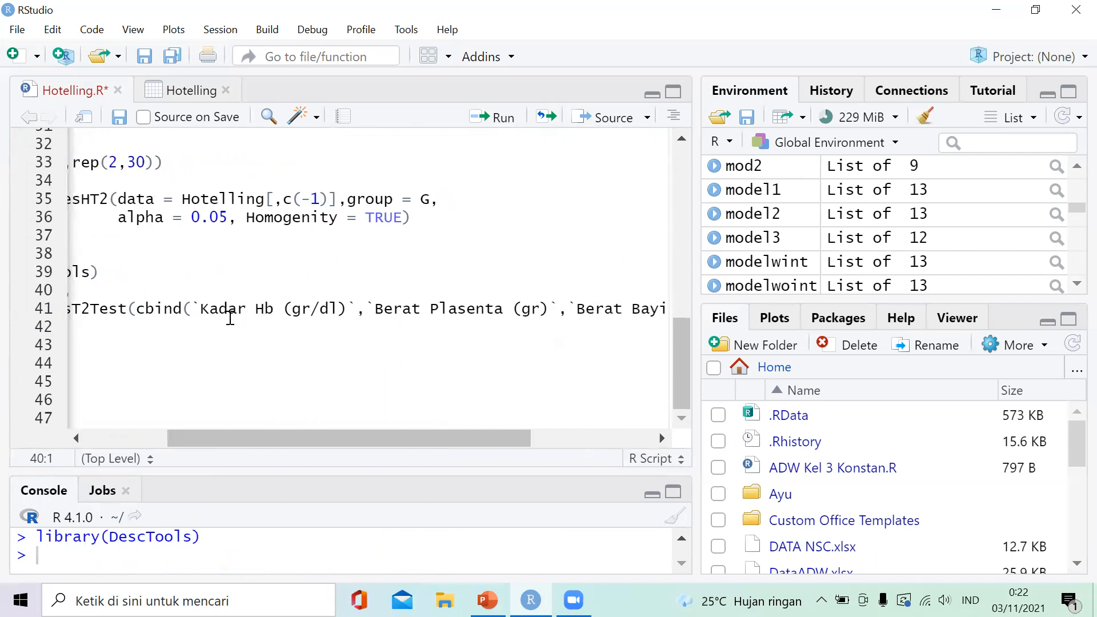
left_click_drag(277, 439, 308, 437)
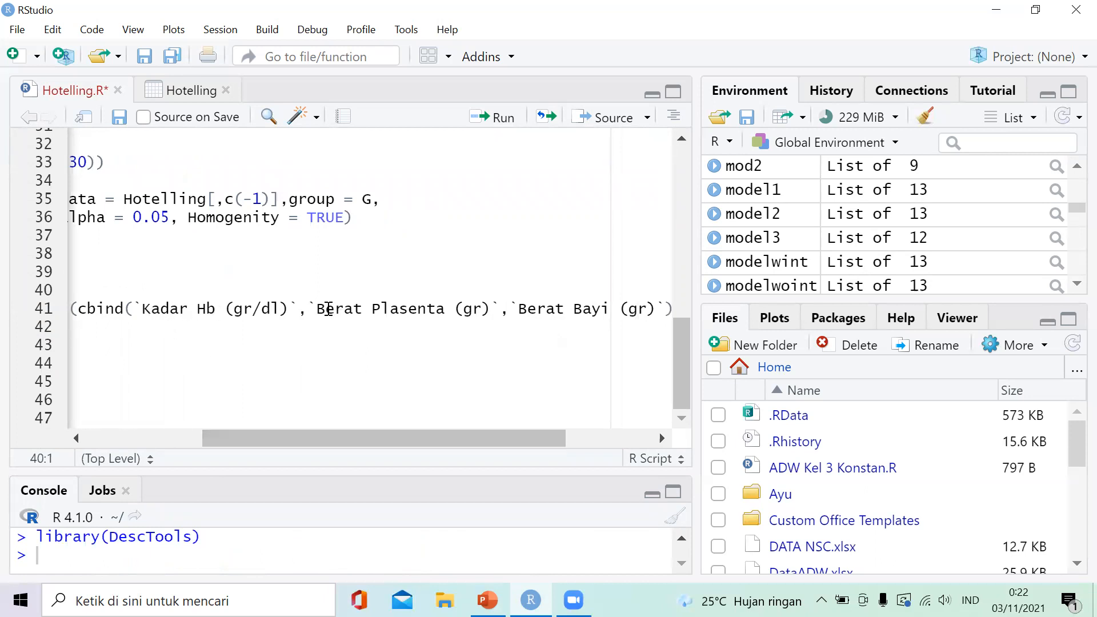
left_click_drag(436, 443, 207, 483)
left_click(502, 119)
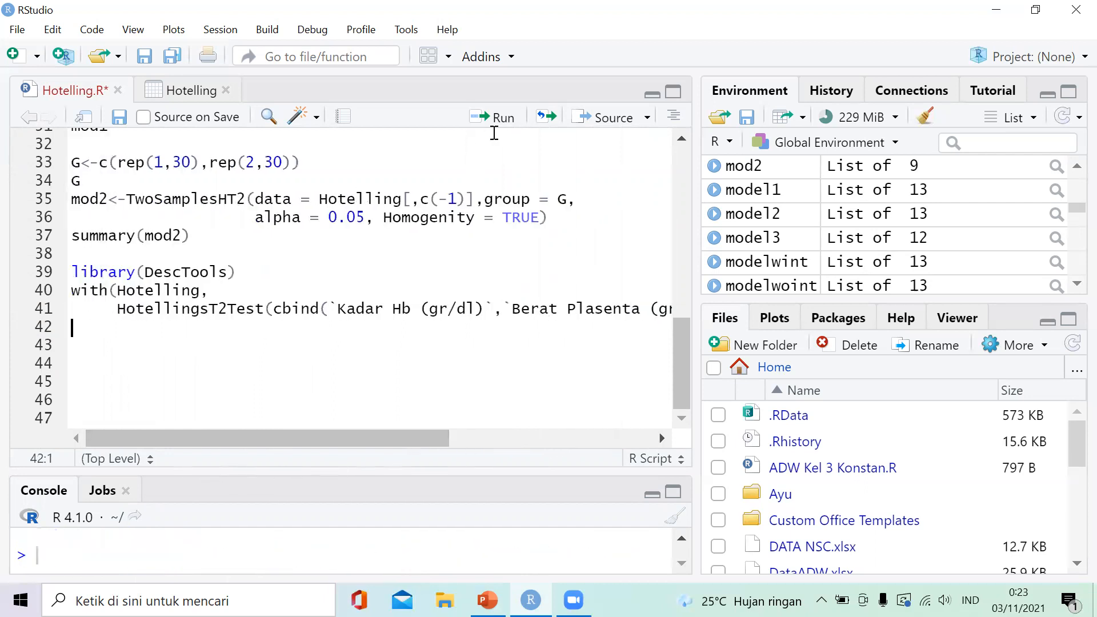
- Examine the Hotelling's two sample T2-test output, comparing its T.2 statistic with the F value in summary(mod2) and checking its p-value
left_click_drag(338, 472, 341, 188)
left_click_drag(24, 405, 683, 513)
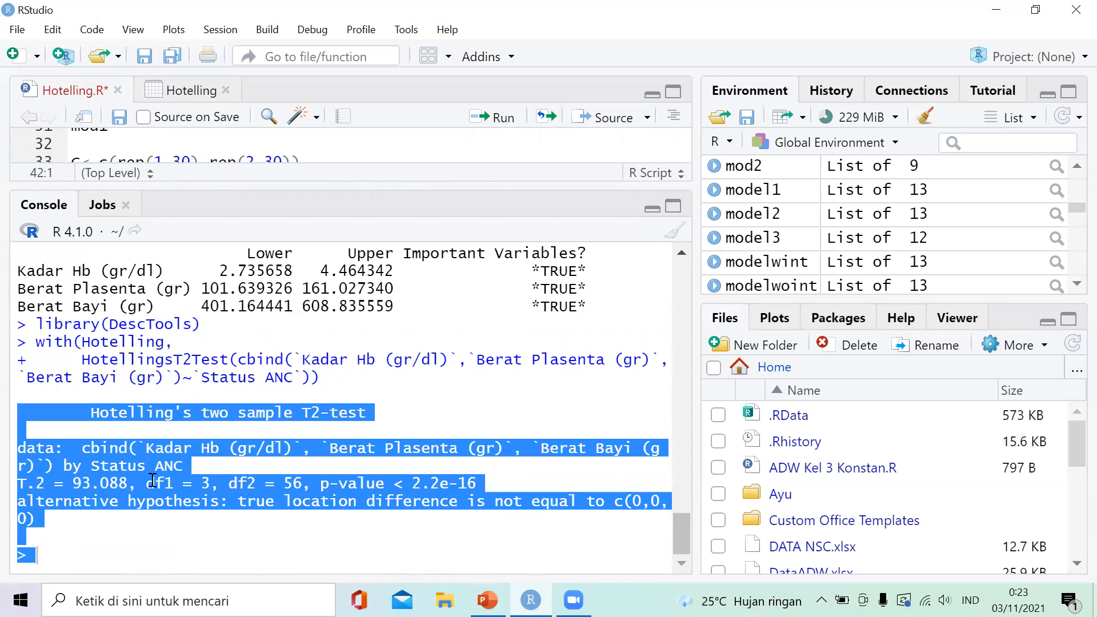
left_click(176, 541)
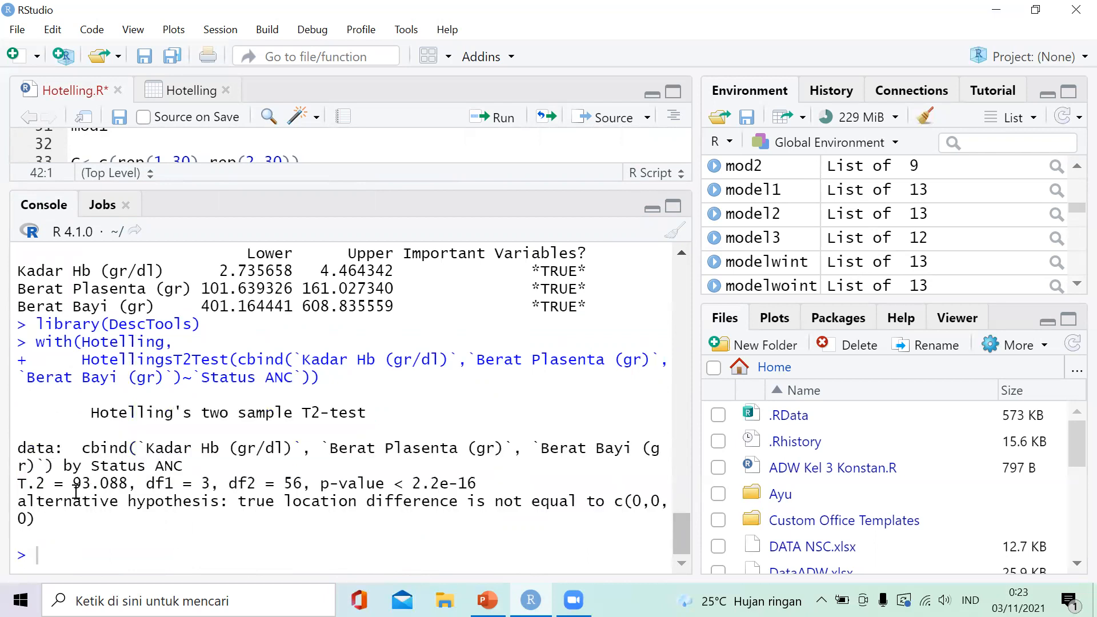
left_click_drag(74, 484, 128, 485)
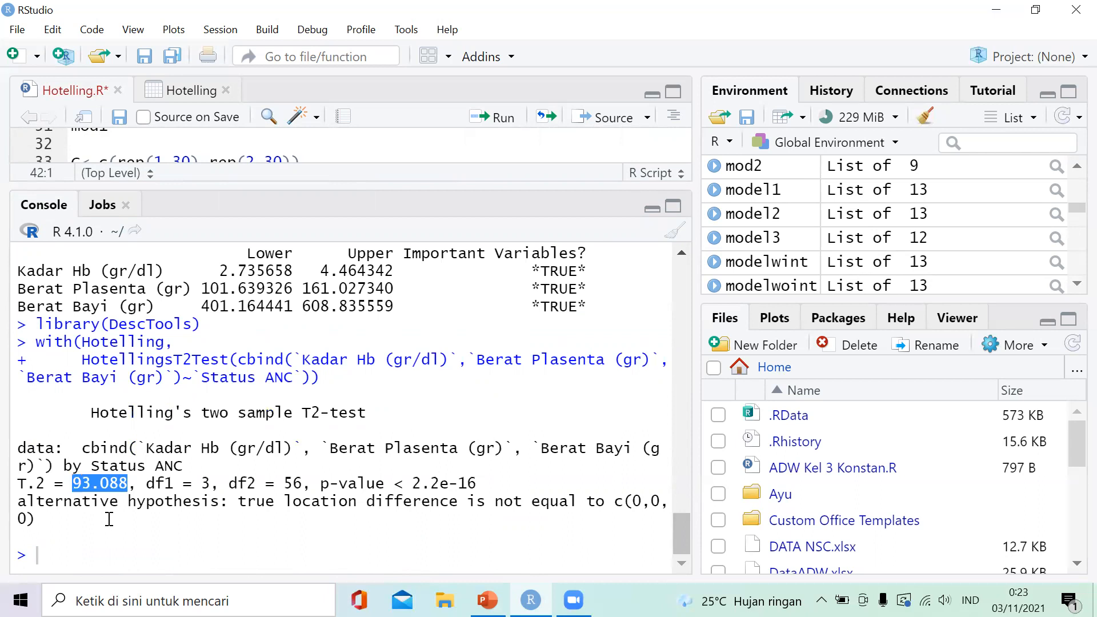
left_click(159, 528)
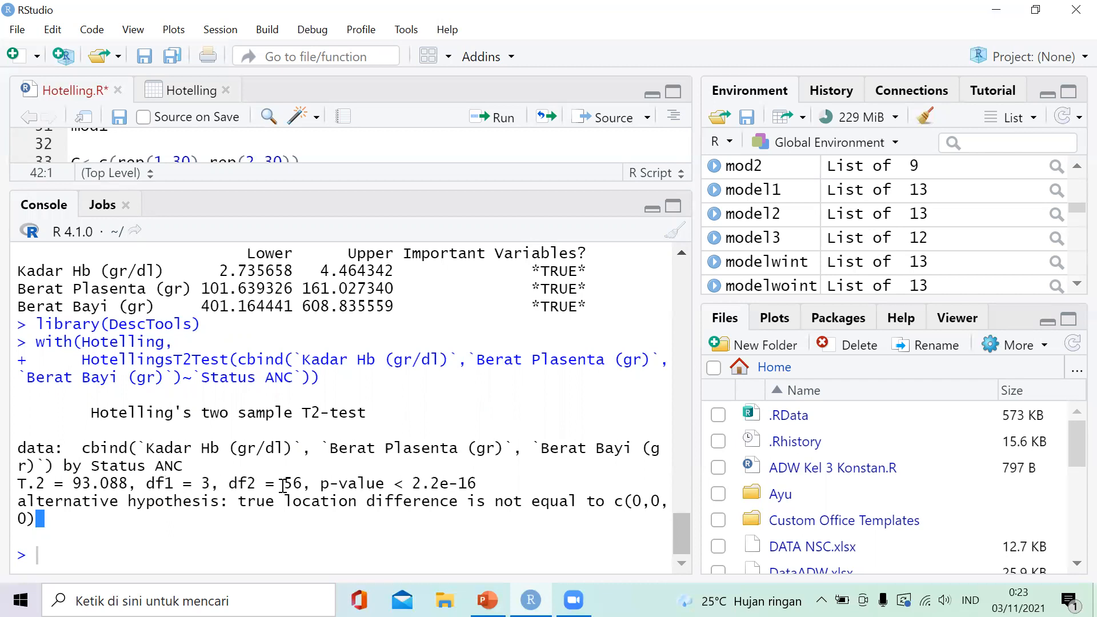
scroll(226, 430, "up", 2)
scroll(226, 430, "up", 5)
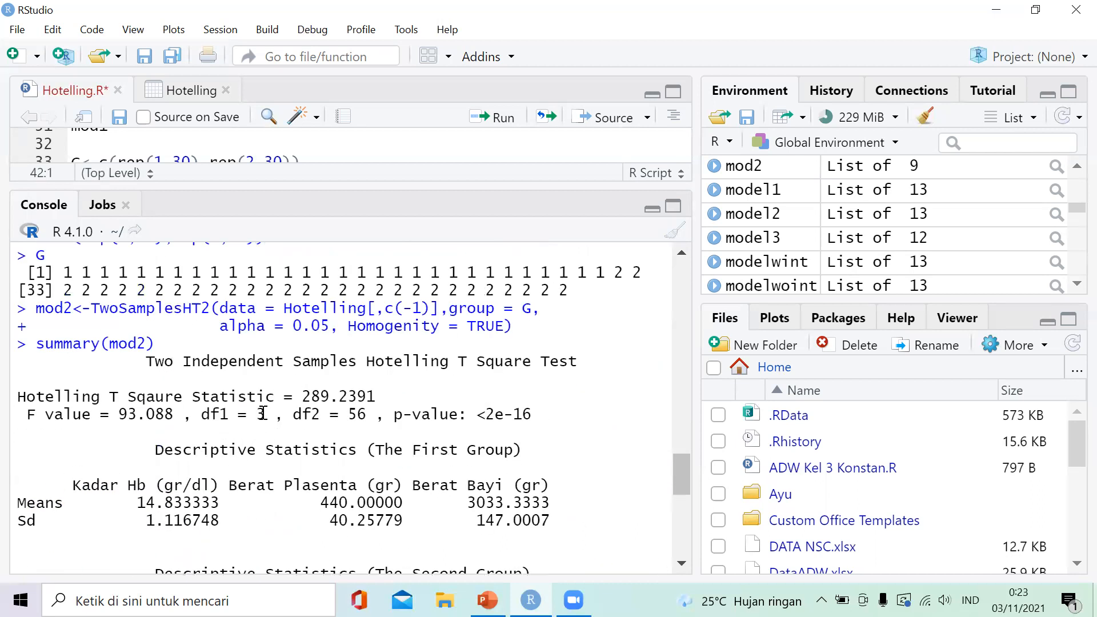
left_click_drag(357, 415, 346, 415)
scroll(171, 422, "down", 8)
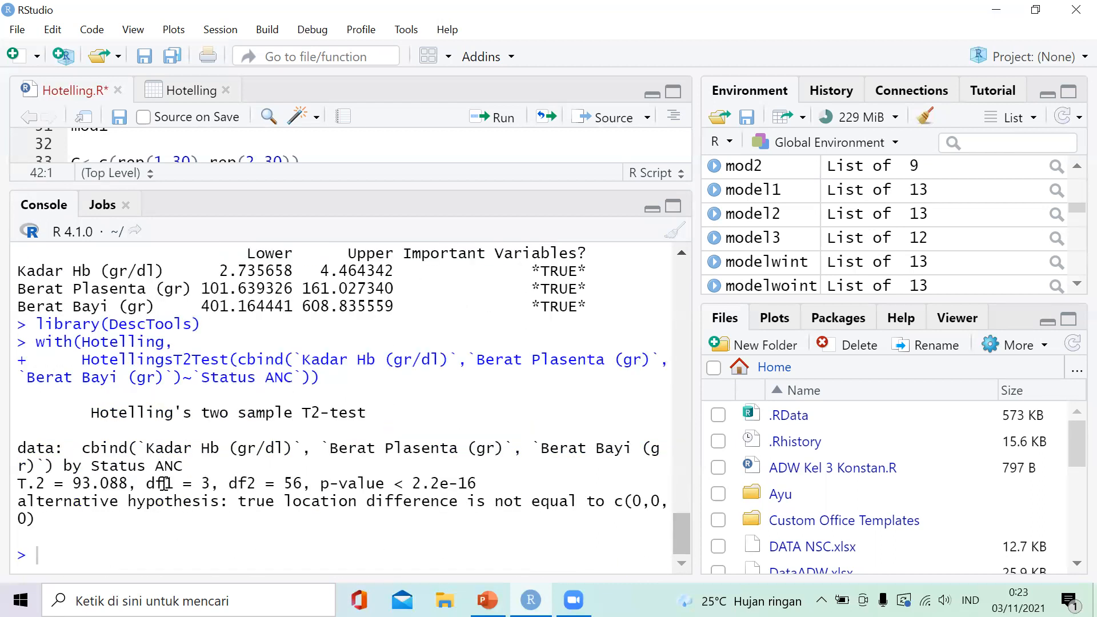
left_click_drag(75, 485, 125, 487)
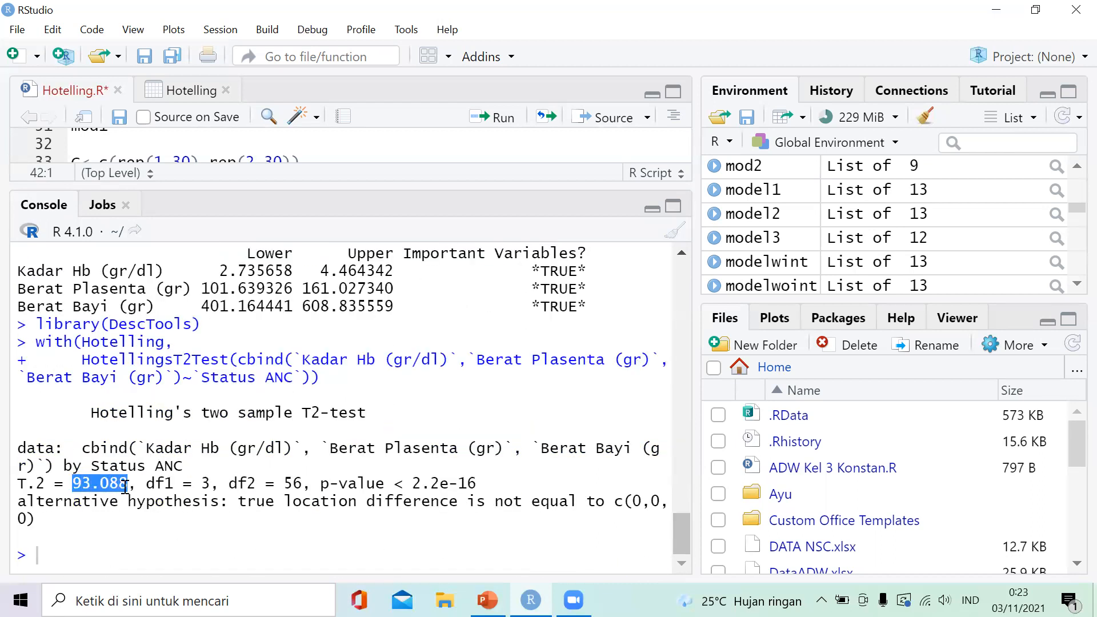
left_click(158, 523)
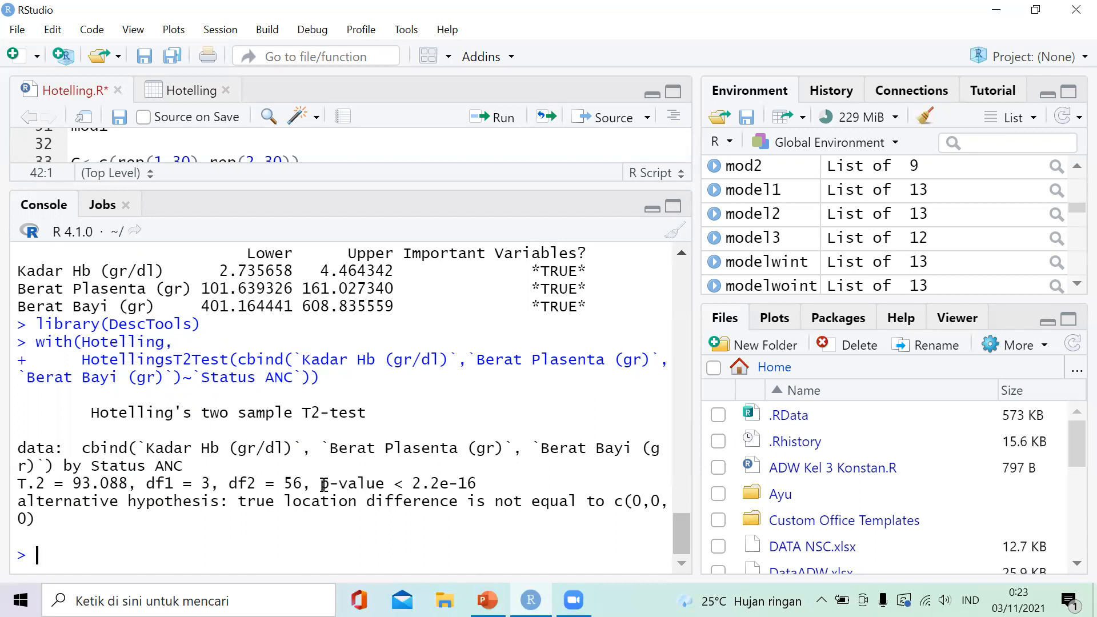
left_click_drag(324, 485, 477, 485)
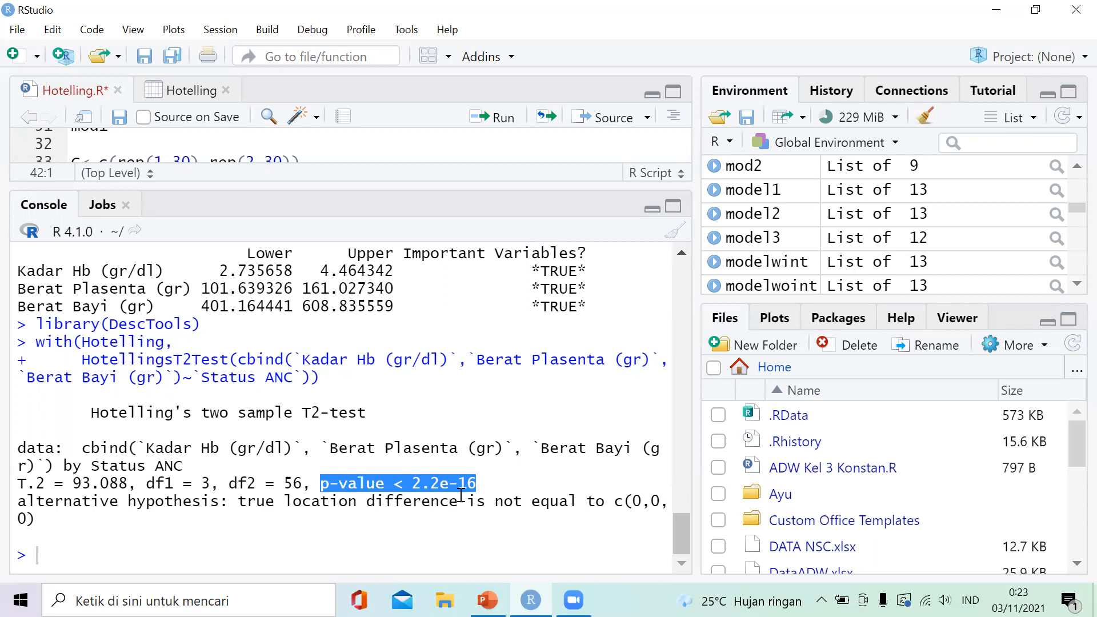
- Compare the p-value of the HotellingsT2Test output with the p-value in the summary(mod2) output
left_click(483, 483)
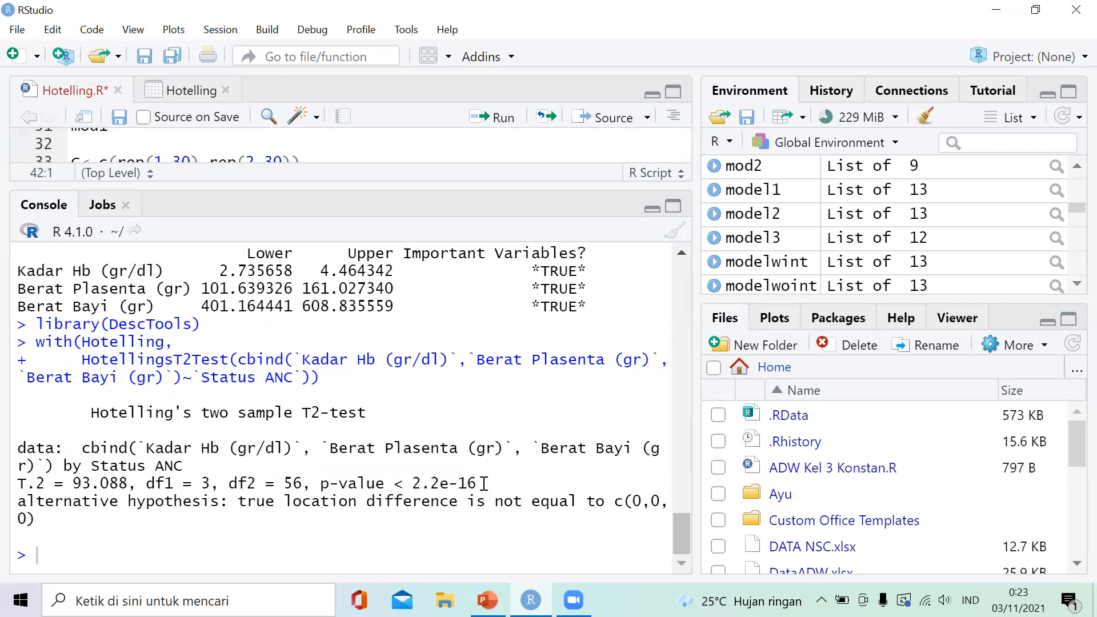
scroll(392, 462, "up", 10)
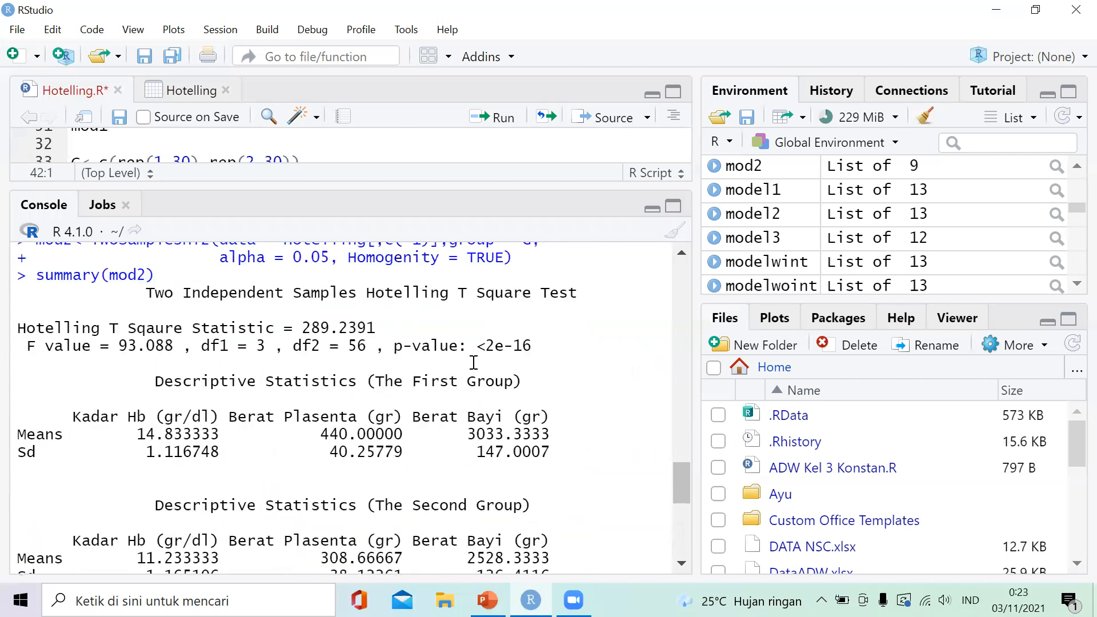
left_click_drag(482, 348, 530, 354)
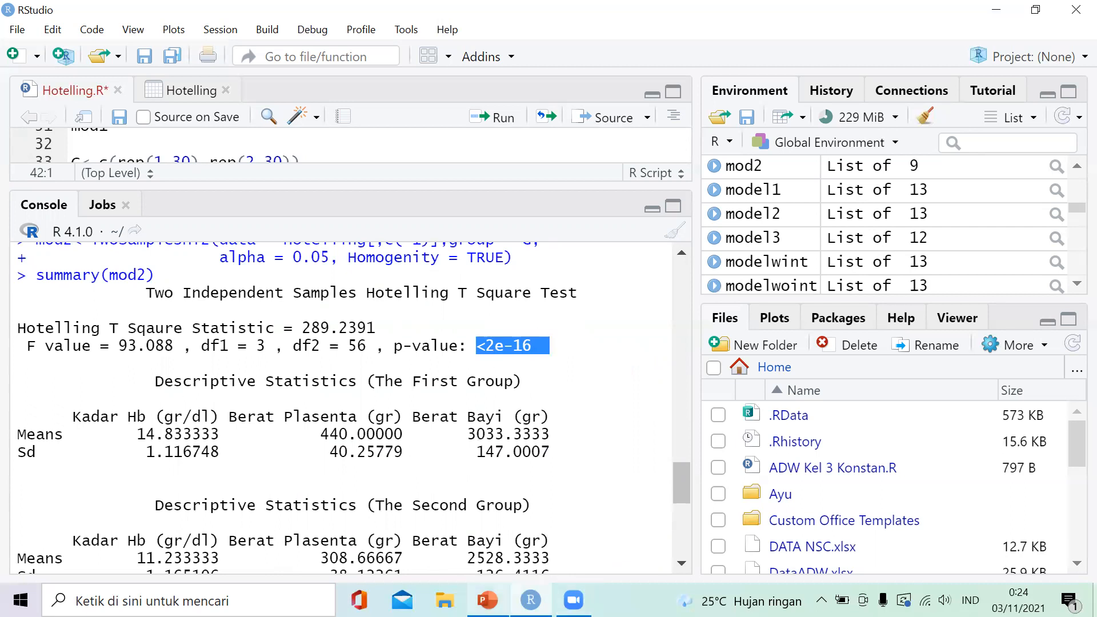
- Switch to the T2 Hotelling presentation in PowerPoint, start the slide show at the Keputusan Uji slide and turn on the laser pointer
left_click(487, 600)
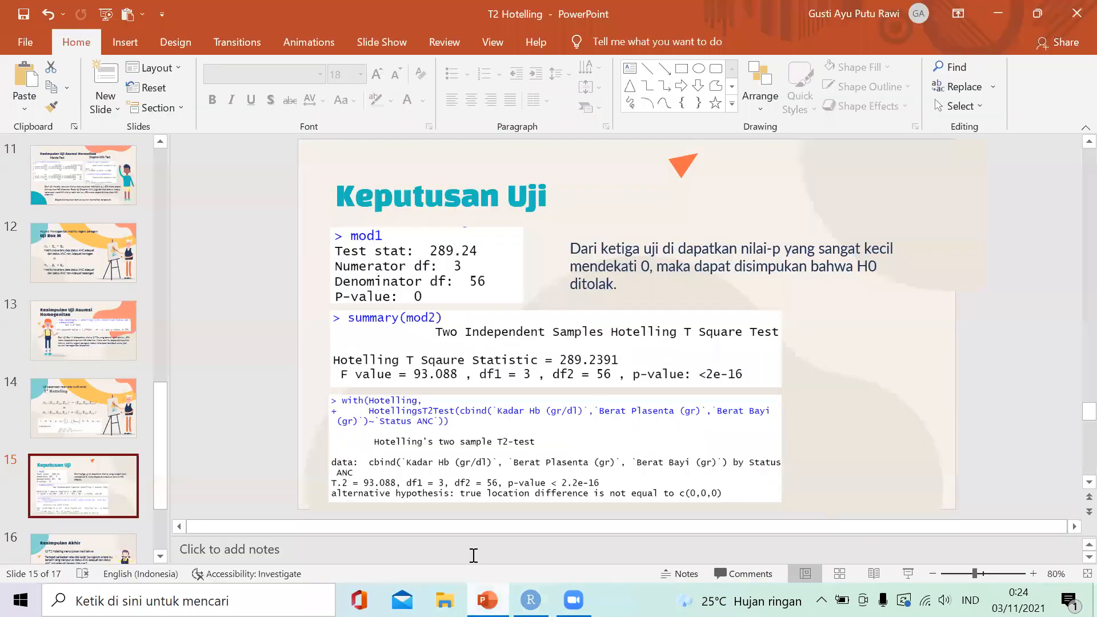
left_click(908, 573)
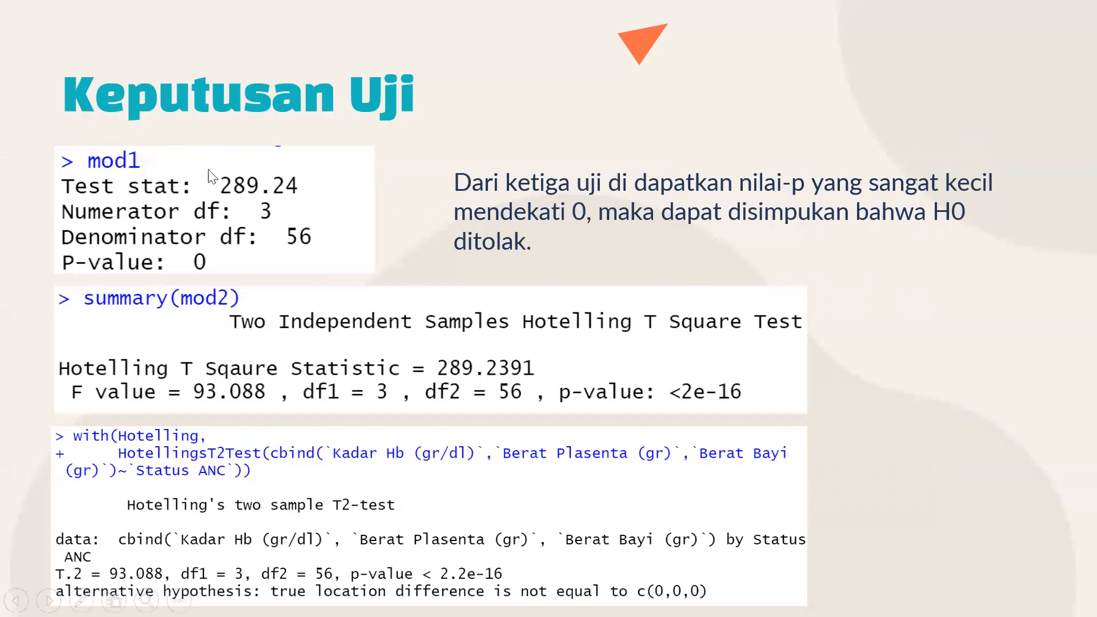
left_click(81, 600)
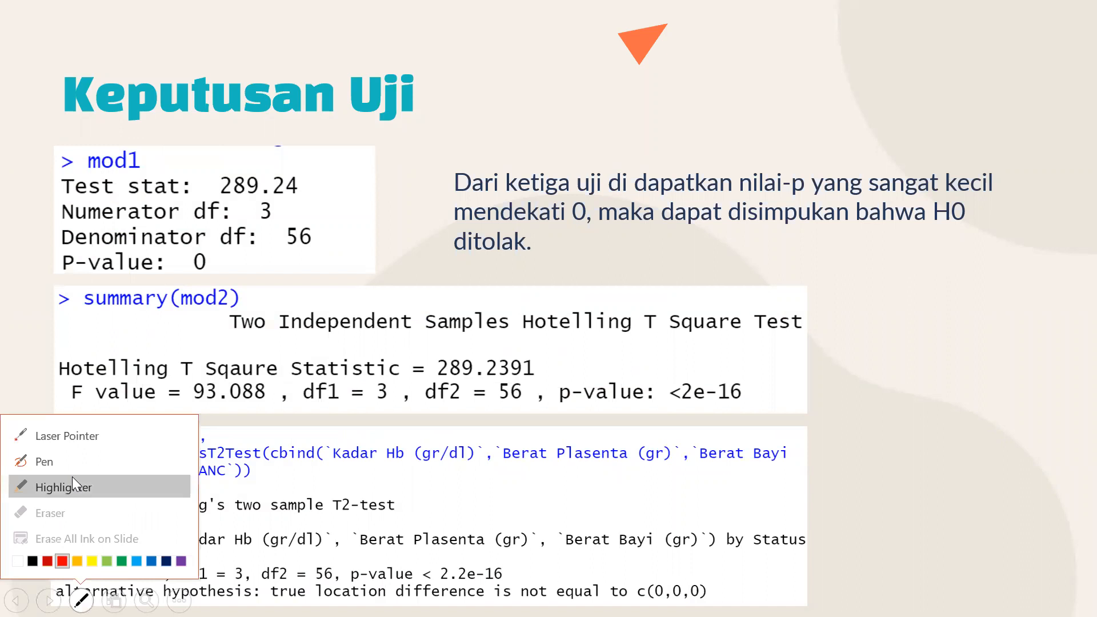
left_click(74, 431)
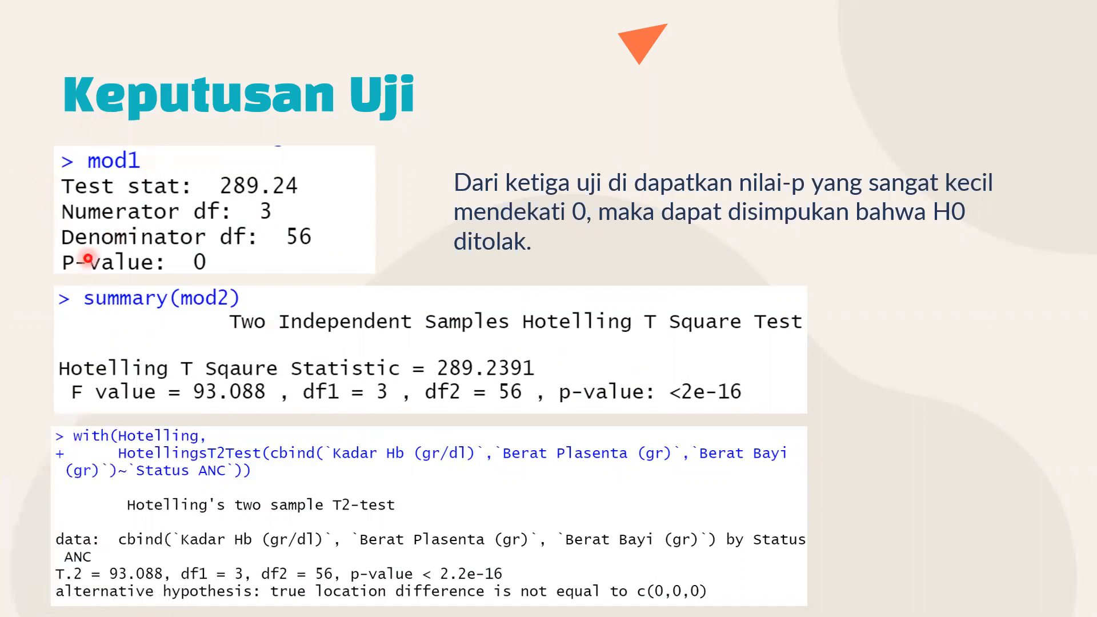